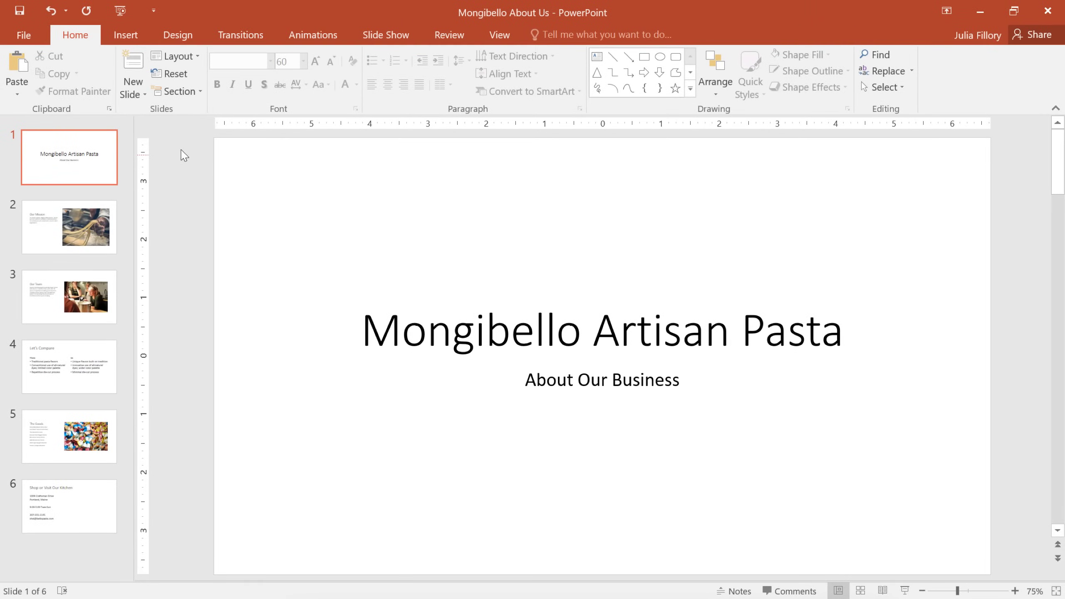
Step: Expand the full theme gallery on the Design tab
click(181, 43)
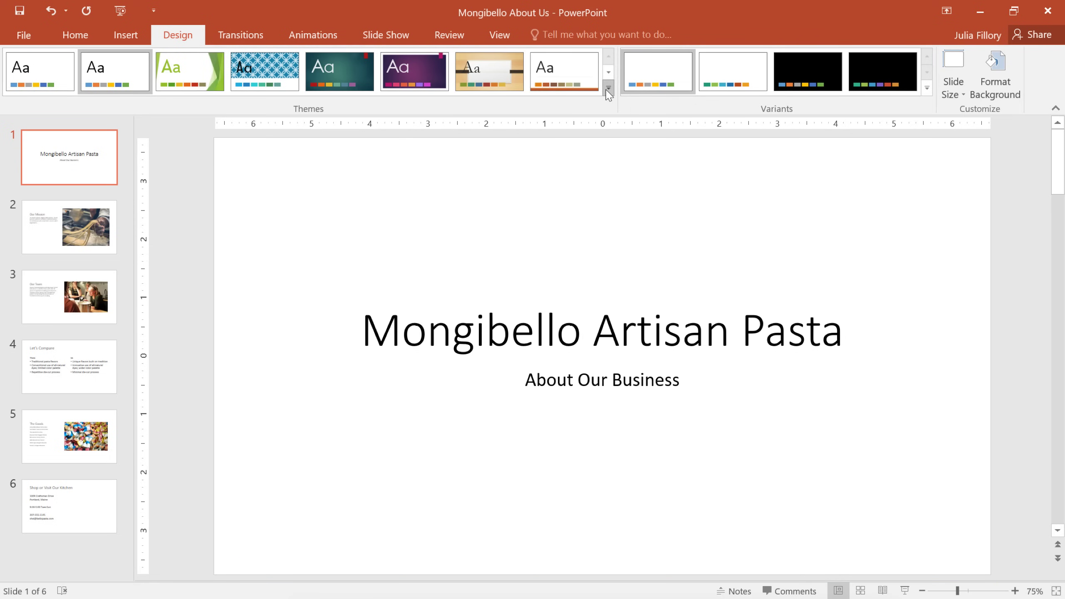
click(608, 89)
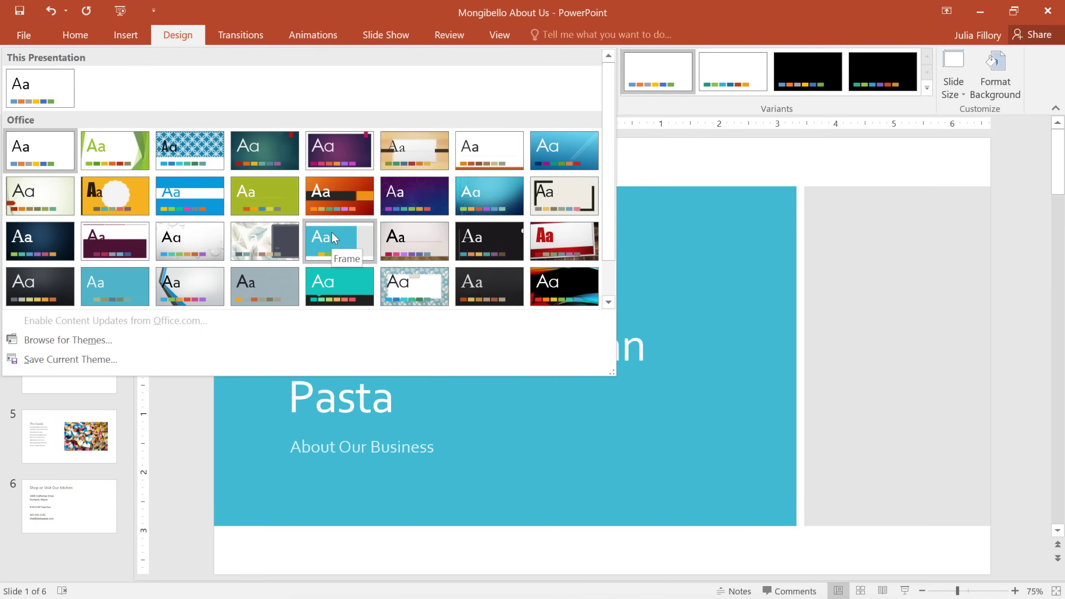
Step: Apply the Frame theme to all slides and view the Our Mission slide
click(332, 238)
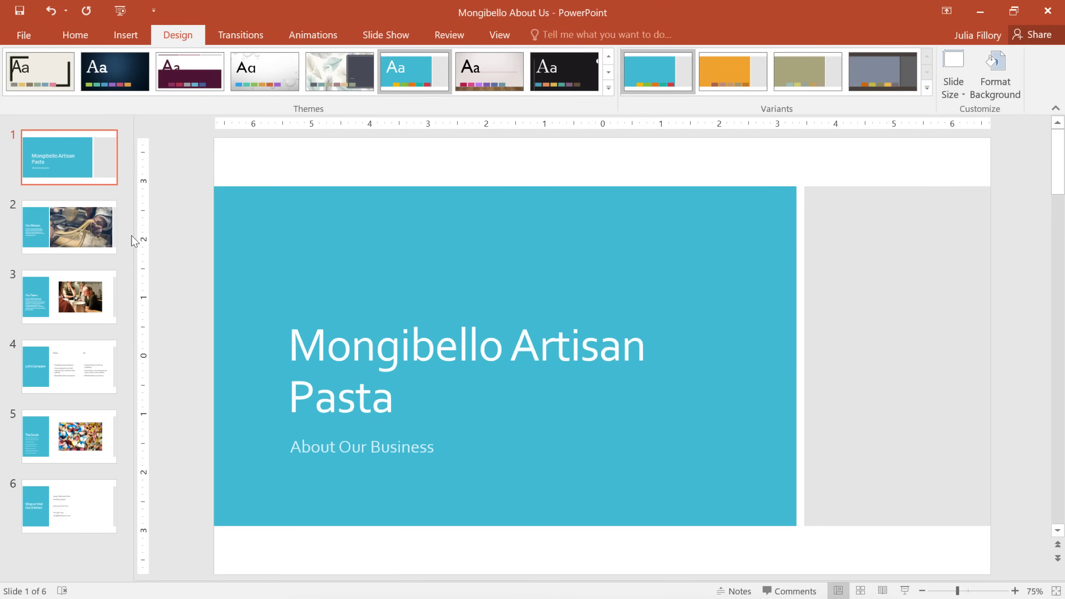
click(84, 232)
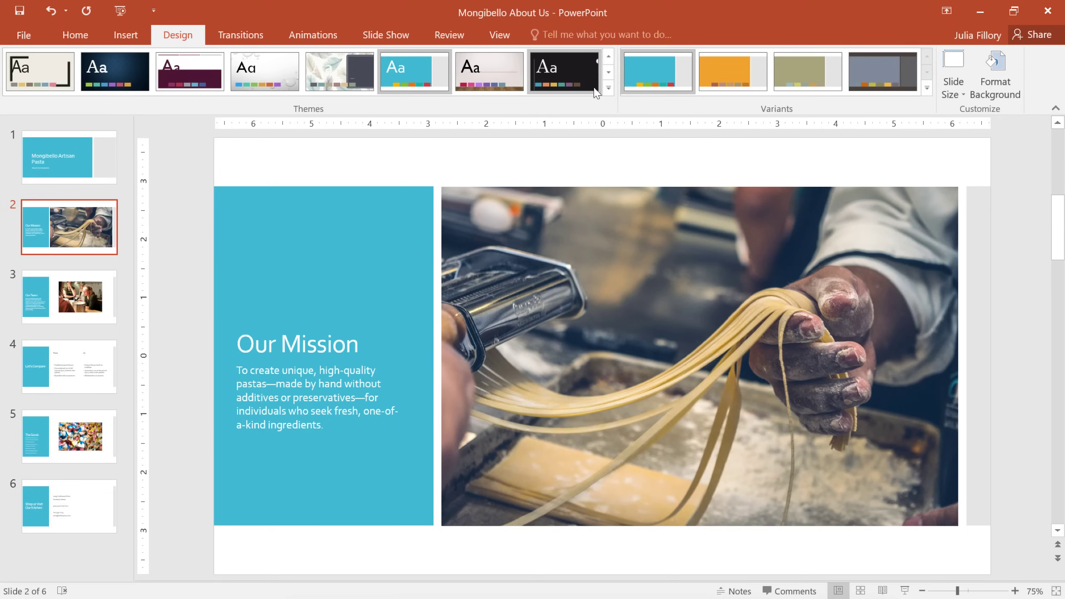
Step: Apply the Savon theme from the next row of the Themes gallery
click(608, 74)
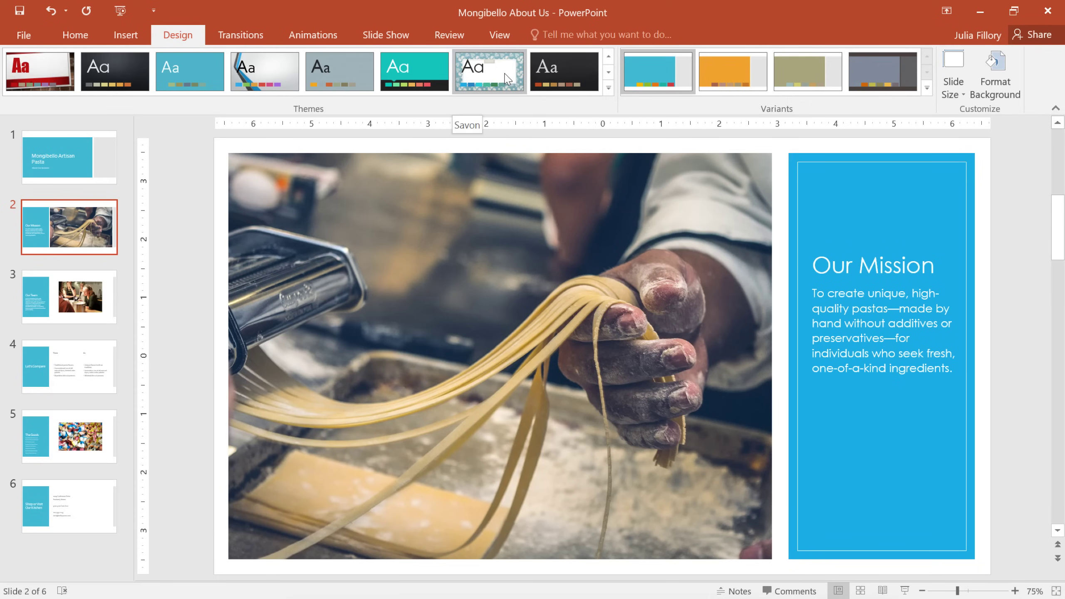
click(505, 78)
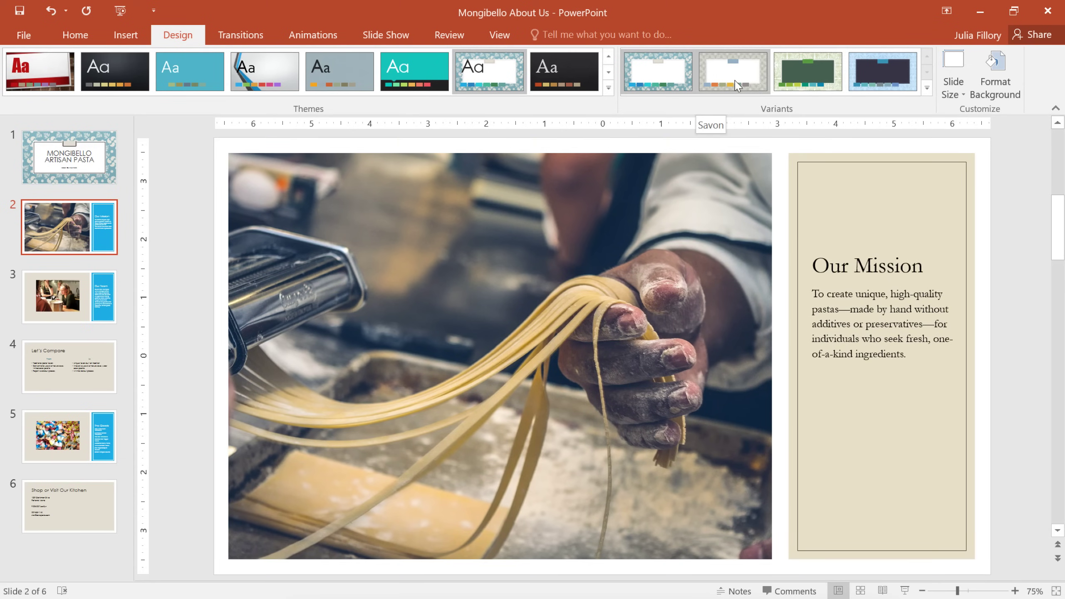
Step: Choose Savon's grey-patterned second variant and show the title slide
click(735, 83)
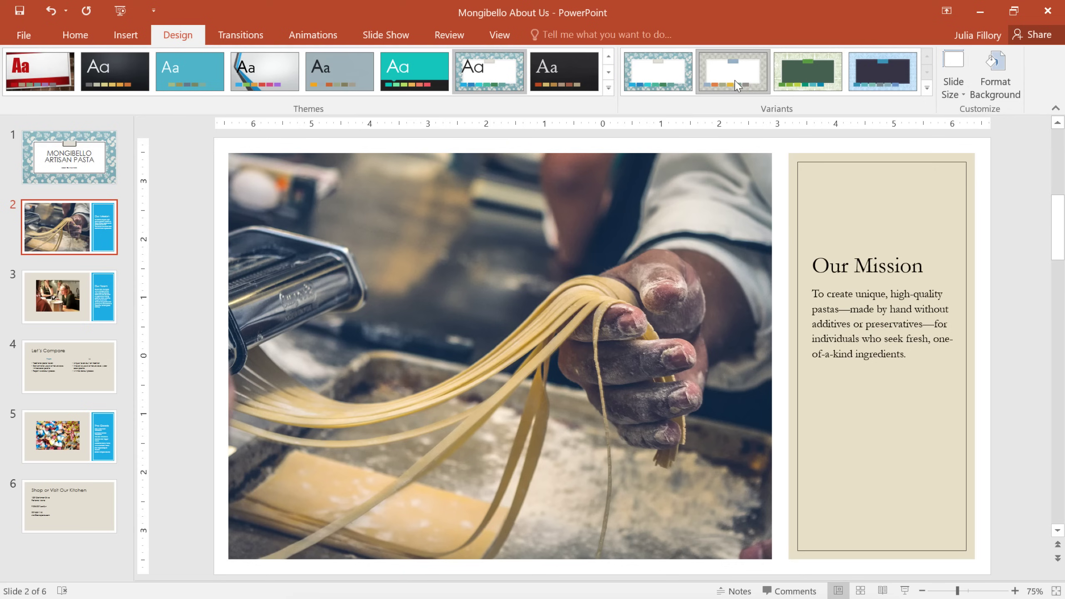
click(113, 169)
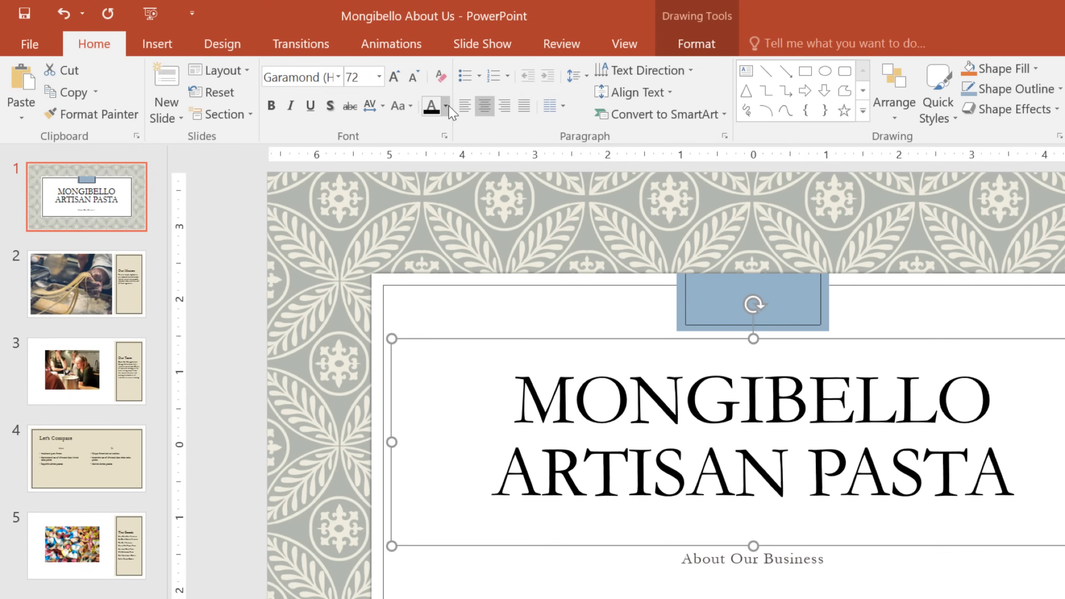
Step: Format the Mongibello title in Dark Red Bodoni MT Condensed
click(449, 105)
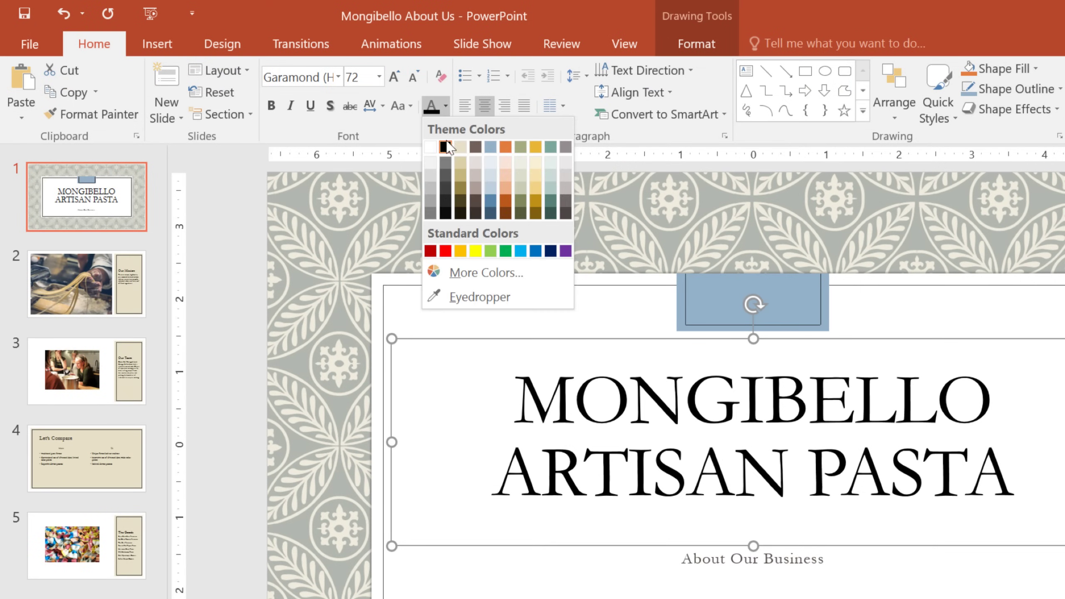
click(430, 252)
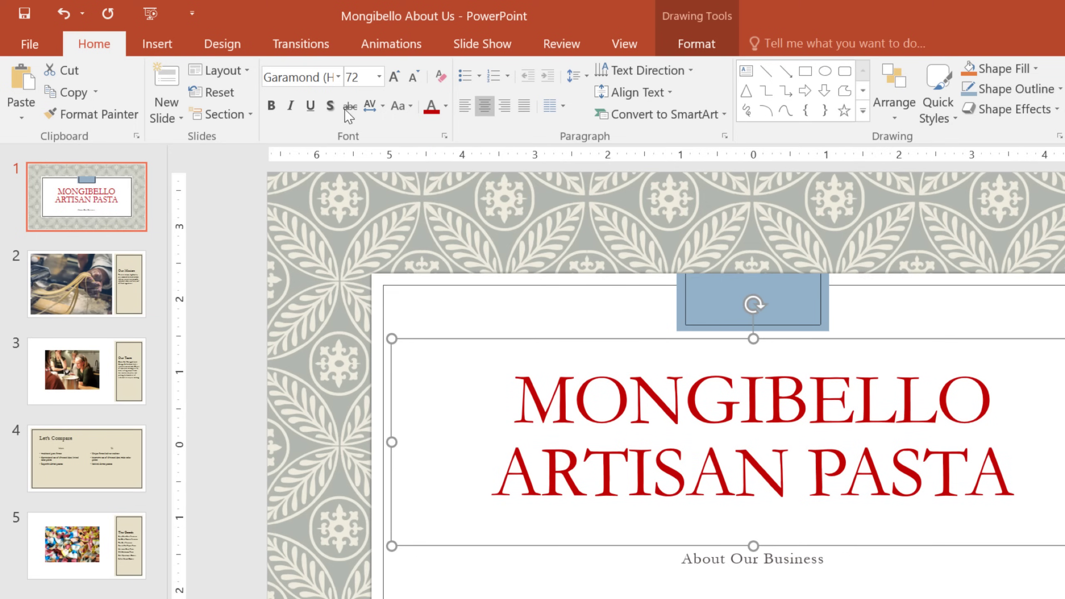
click(338, 78)
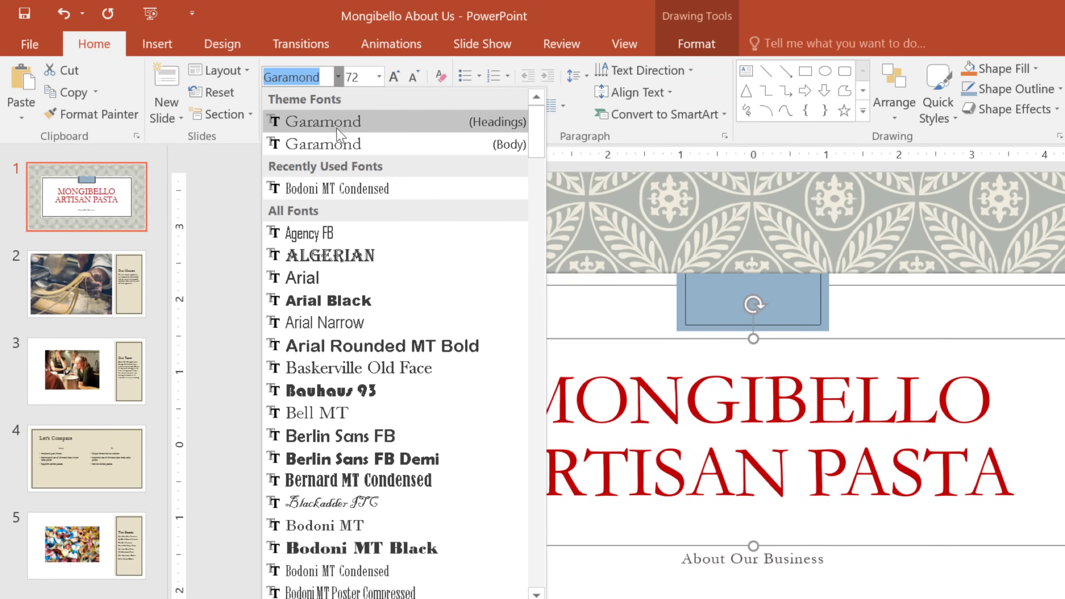
click(336, 189)
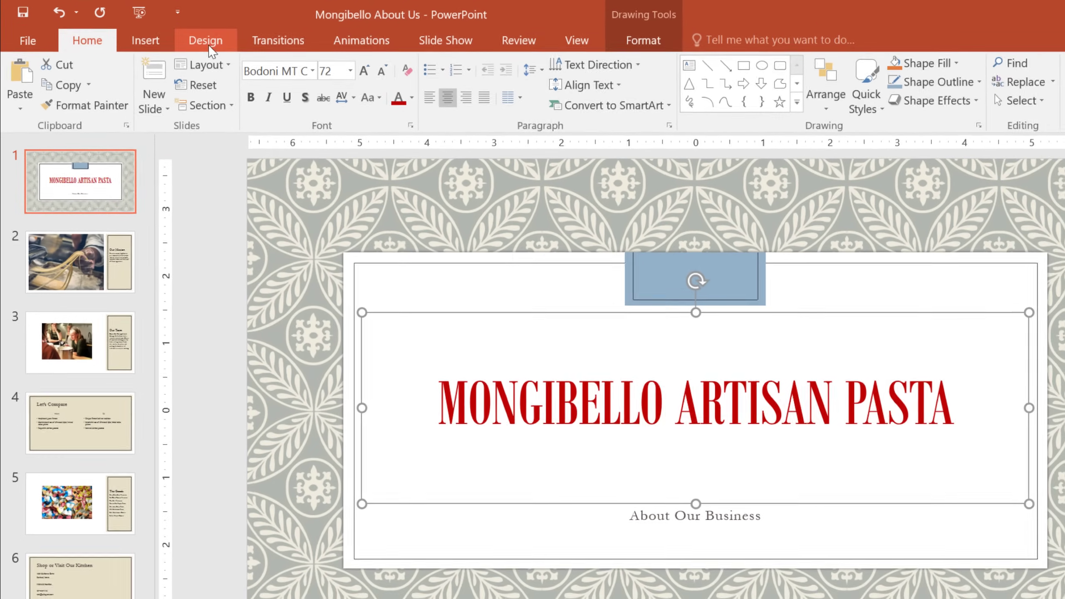
Step: Apply the Ion theme from the Design tab's Themes gallery
click(208, 47)
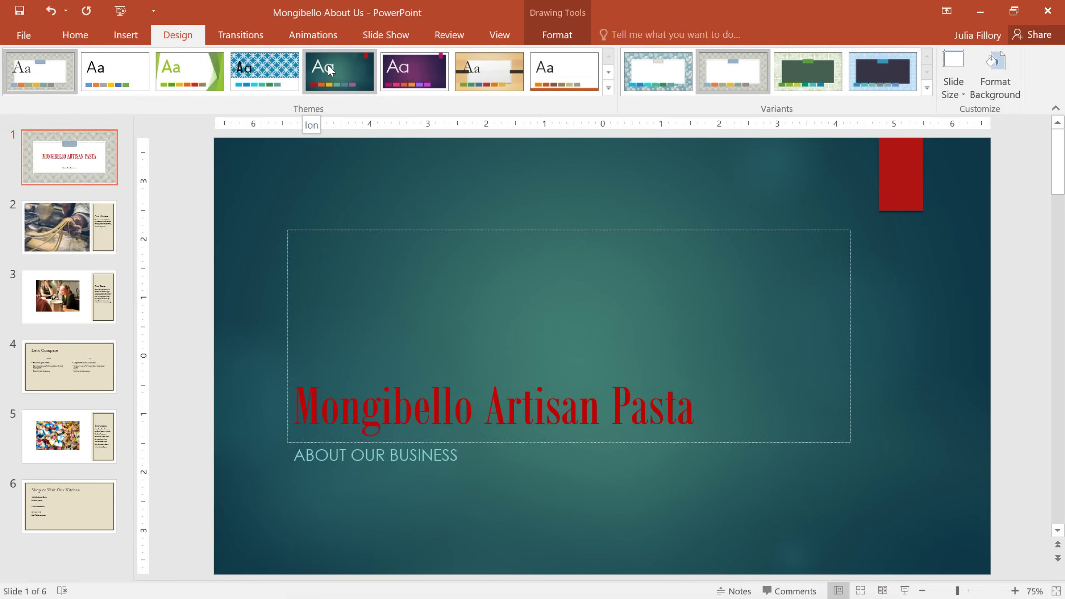
click(328, 70)
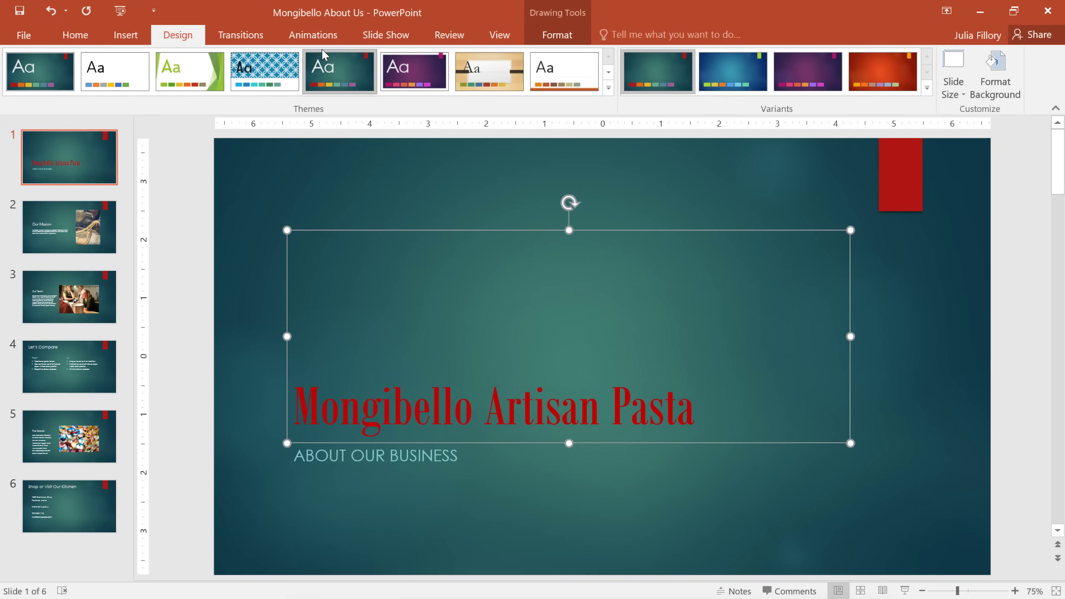
Step: Reset the title slide so Mongibello returns to white Century Gothic
click(98, 36)
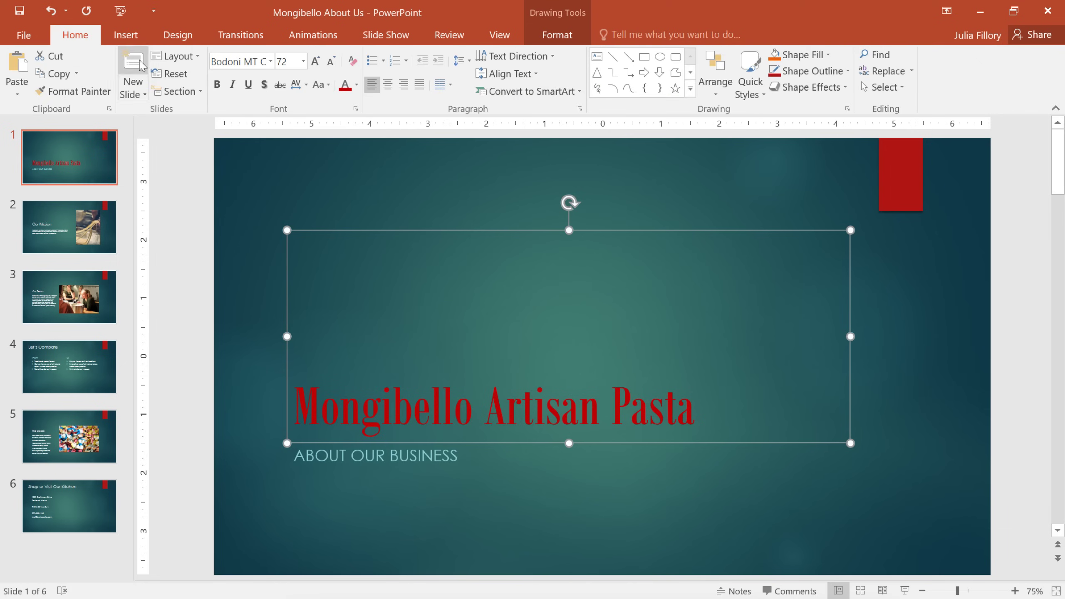
click(164, 76)
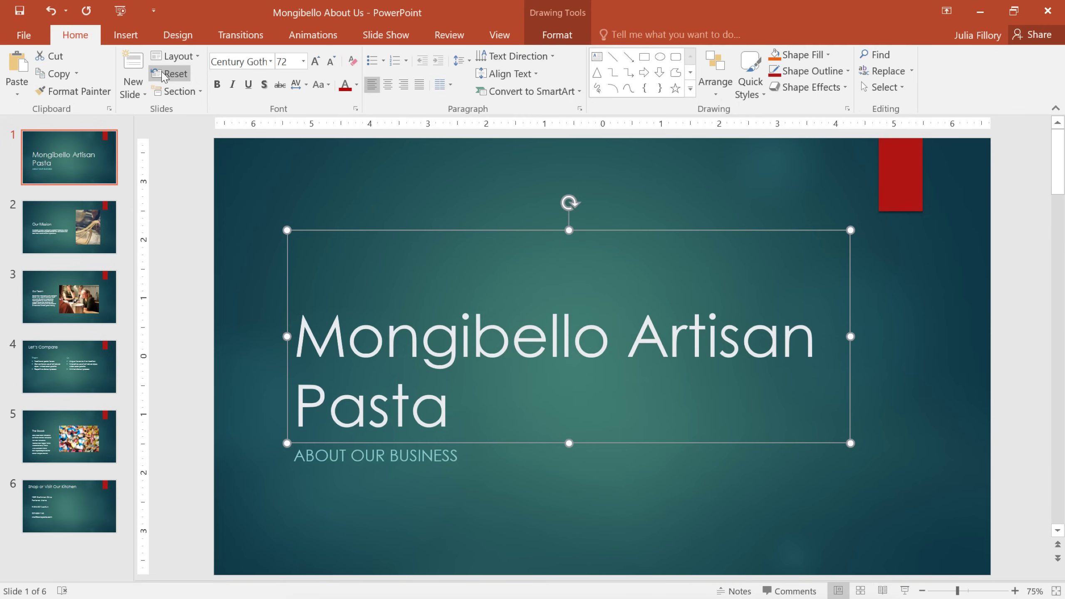
key(Escape)
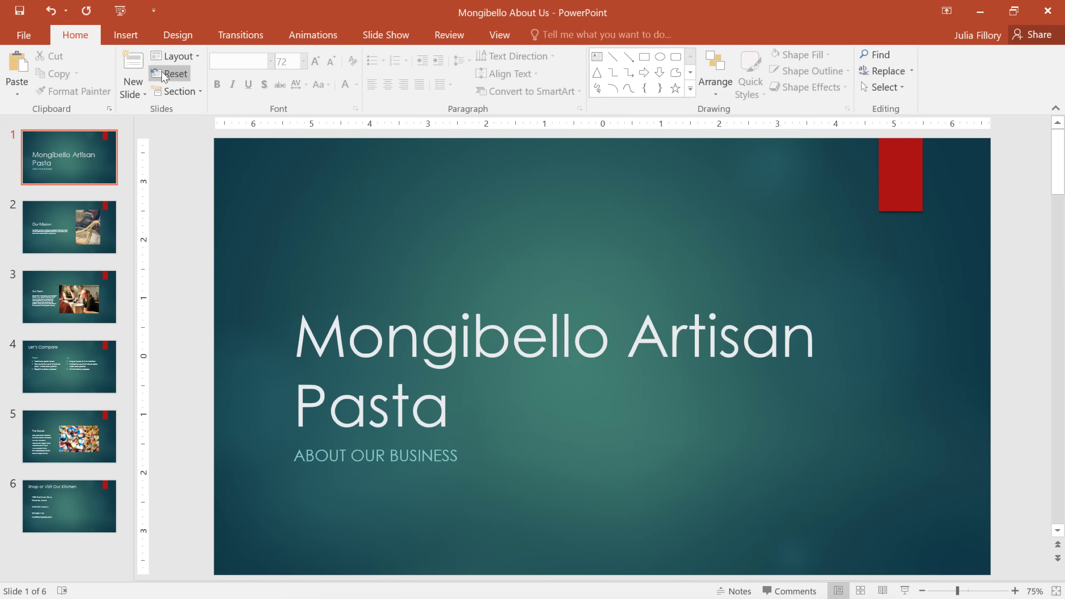